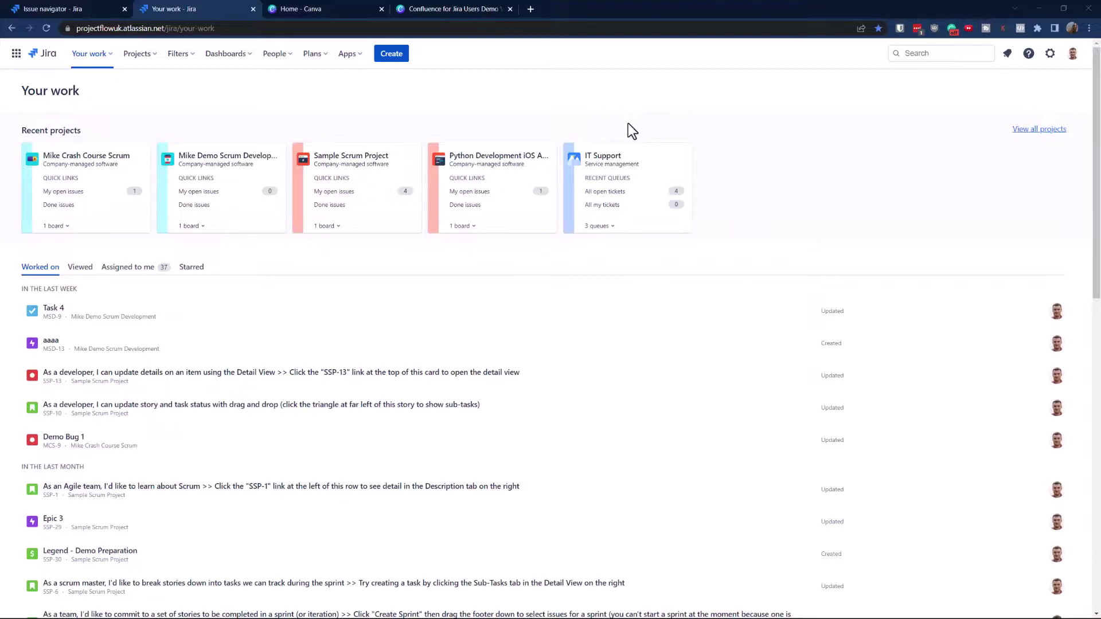
Open the Sample Scrum Project from the full projects list
left_click(140, 67)
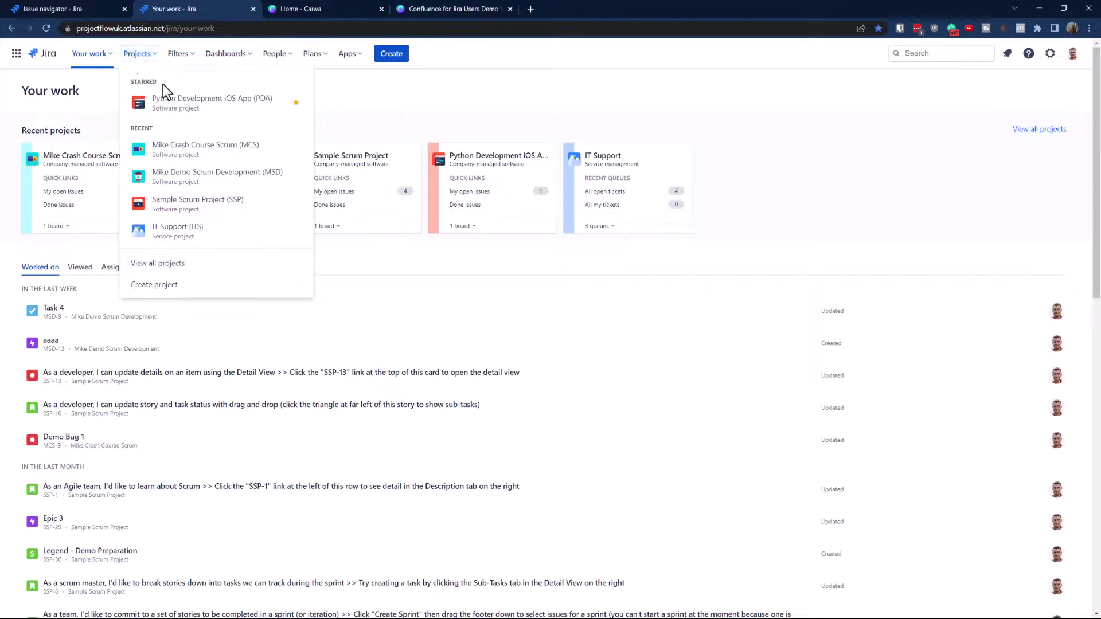
left_click(179, 263)
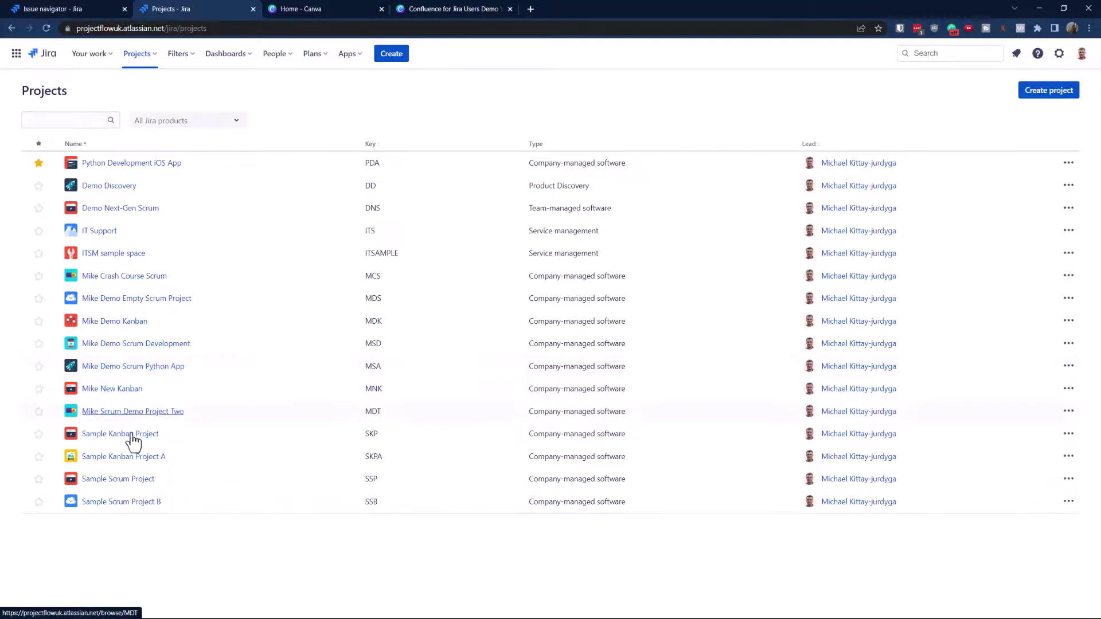
left_click(124, 479)
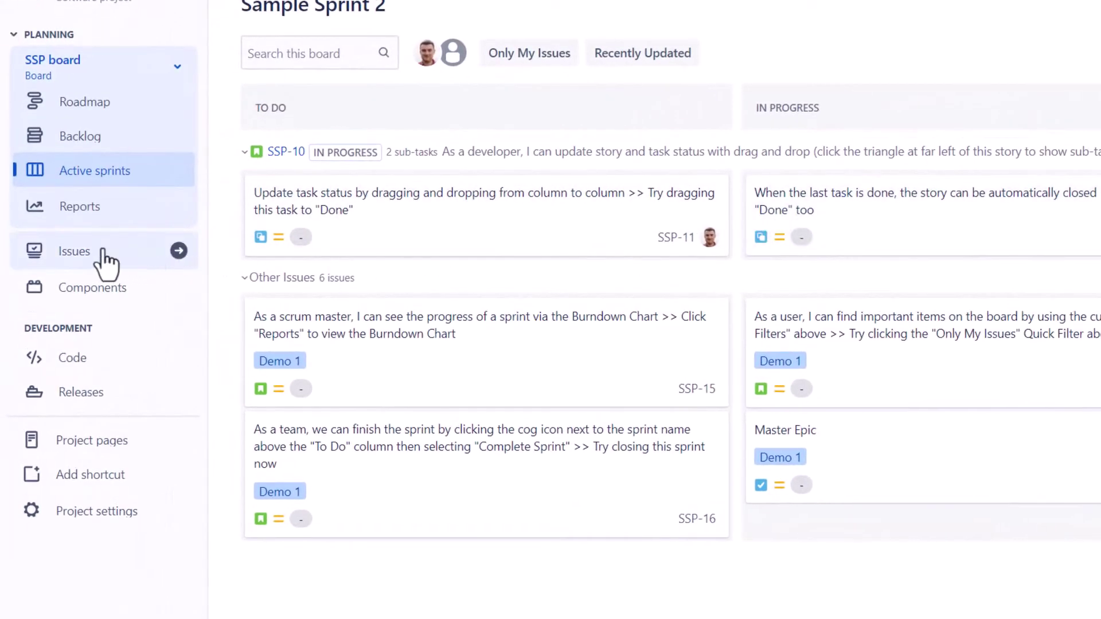
Show the project's Issues list and check the ••• menu's Bulk change option without choosing it
left_click(69, 252)
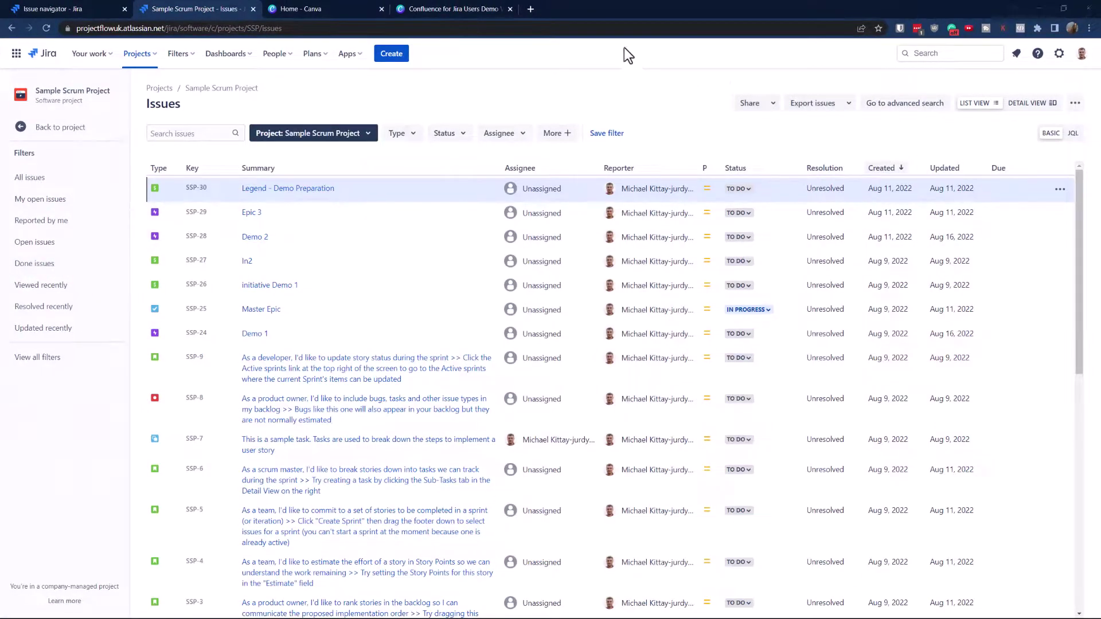
left_click(1075, 103)
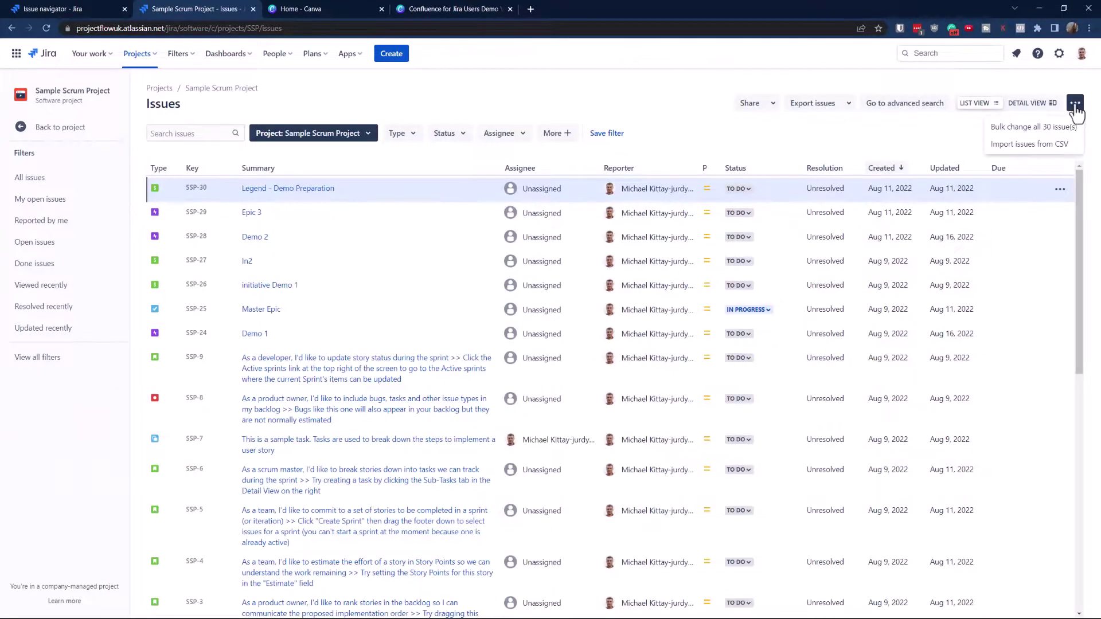
left_click(773, 139)
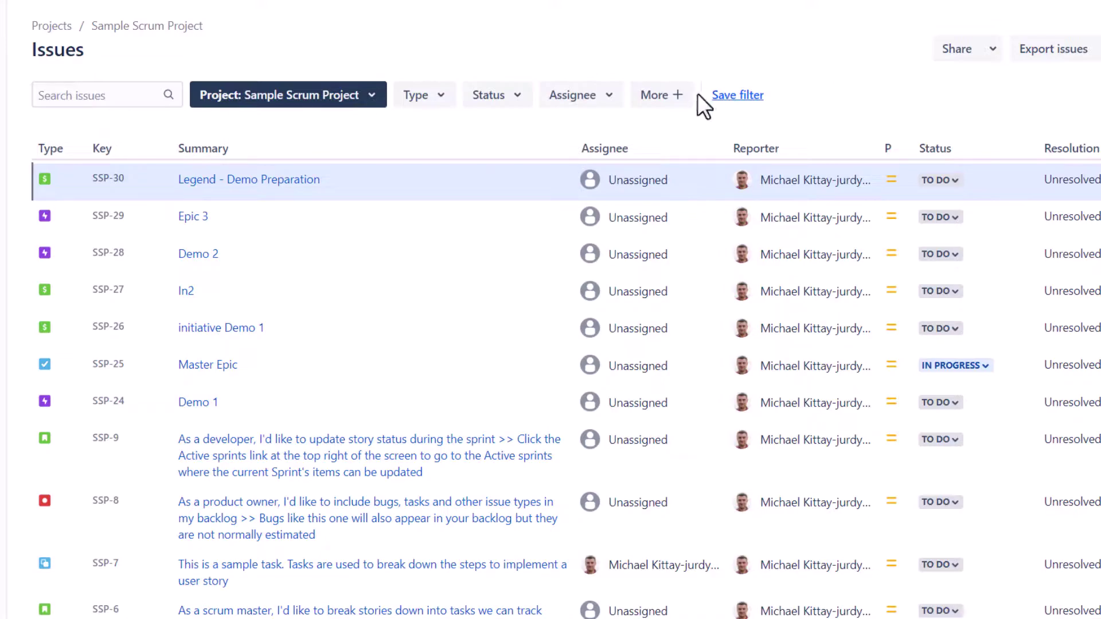
In the JQL query, replace the ORDER BY created DESC clause with AND
left_click(371, 96)
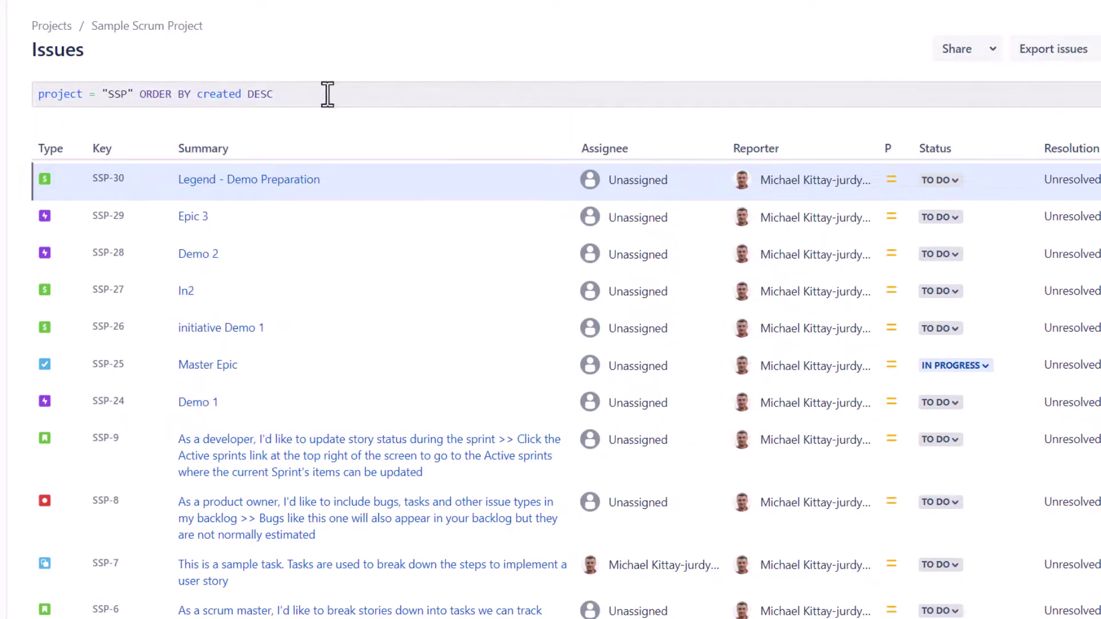
left_click_drag(324, 93, 140, 94)
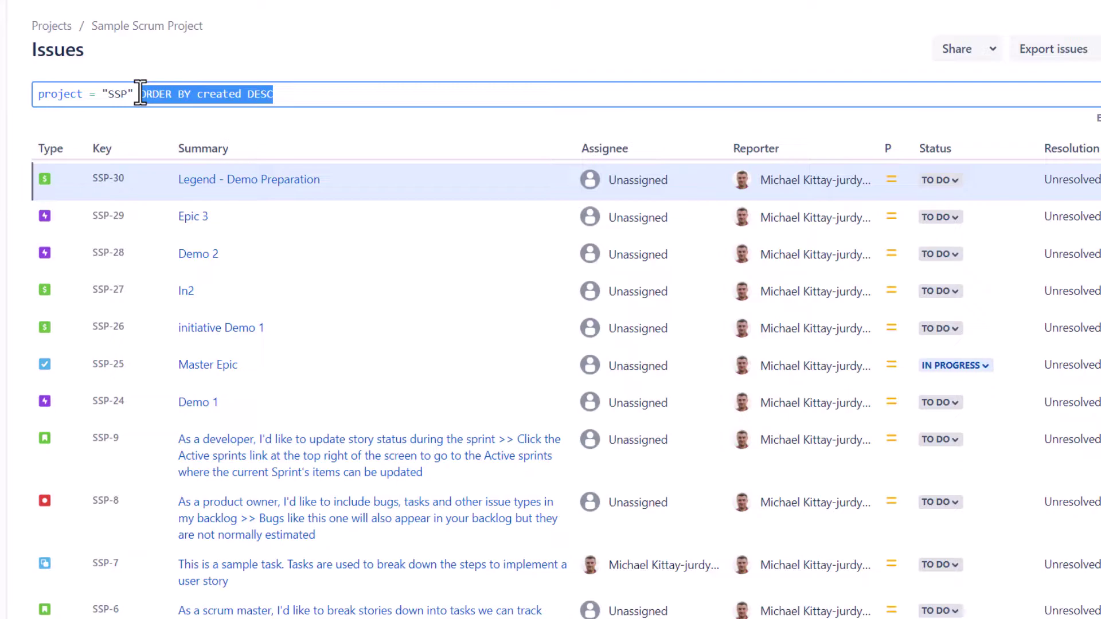
type("a")
key("Return")
Complete the query with issuetype = Story using the autocomplete suggestions
type("issue")
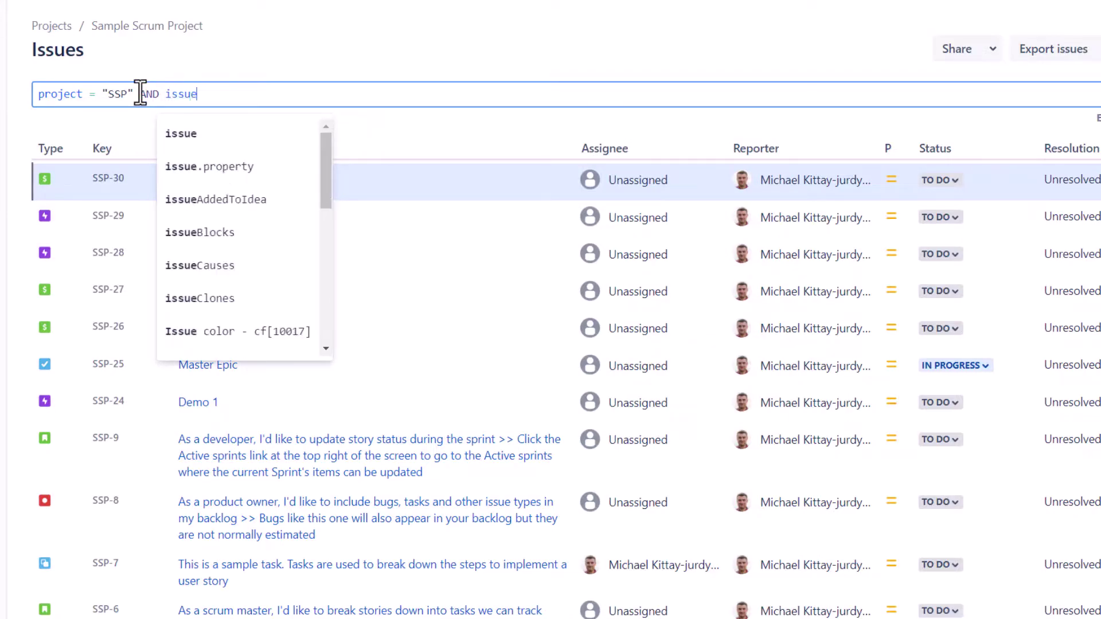
key("Down")
key("Down")
key("Down")
type("t")
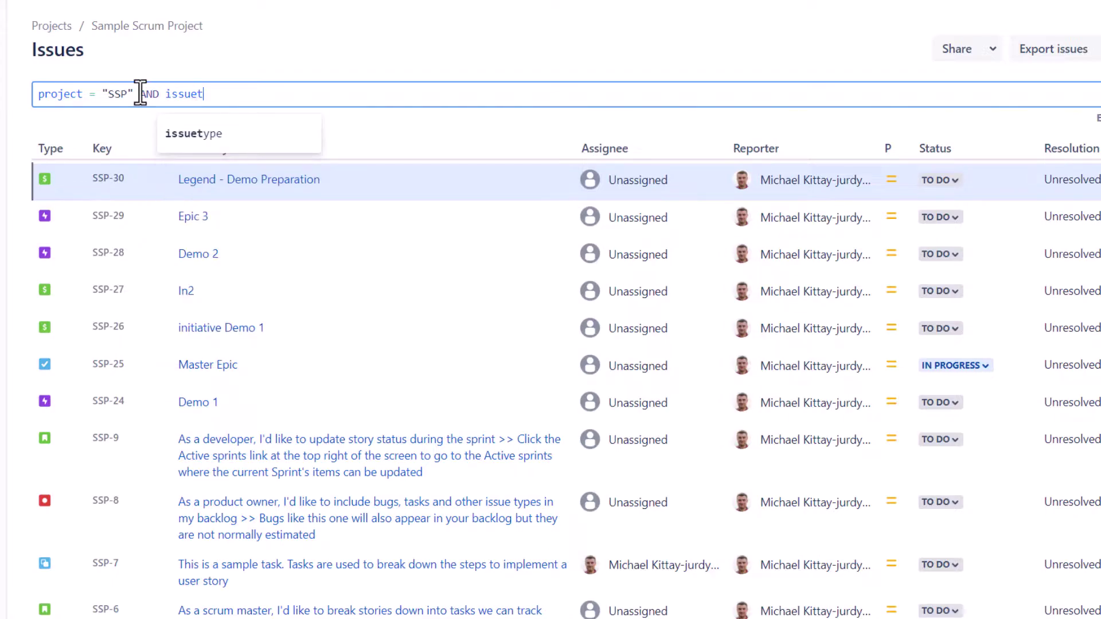
key("Return")
key("Return")
type("s")
key("Down")
key("Return")
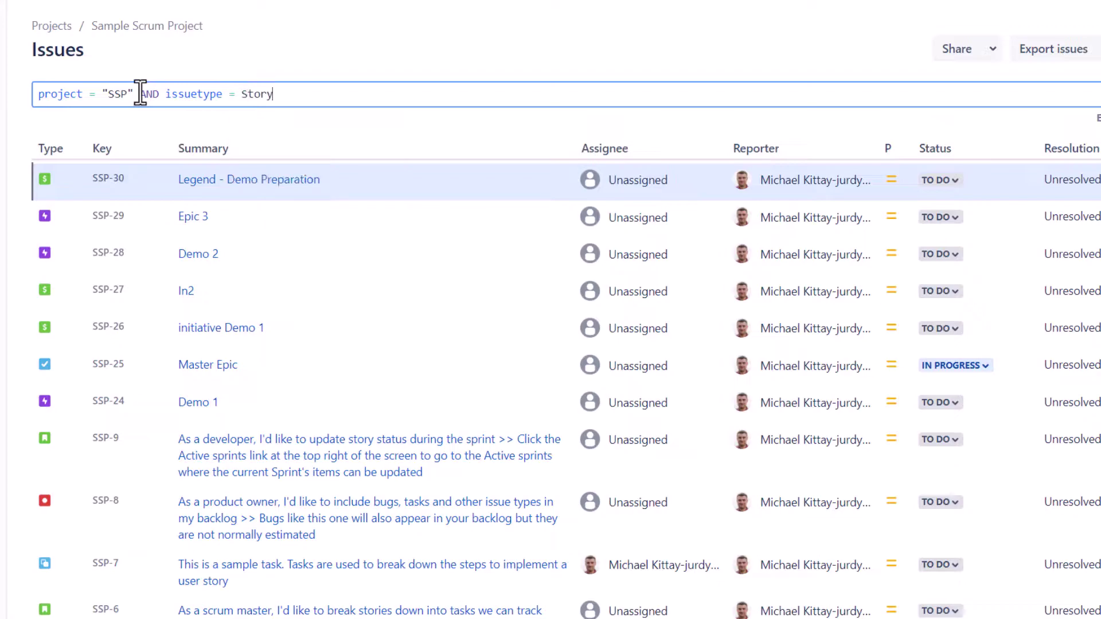
key("Return")
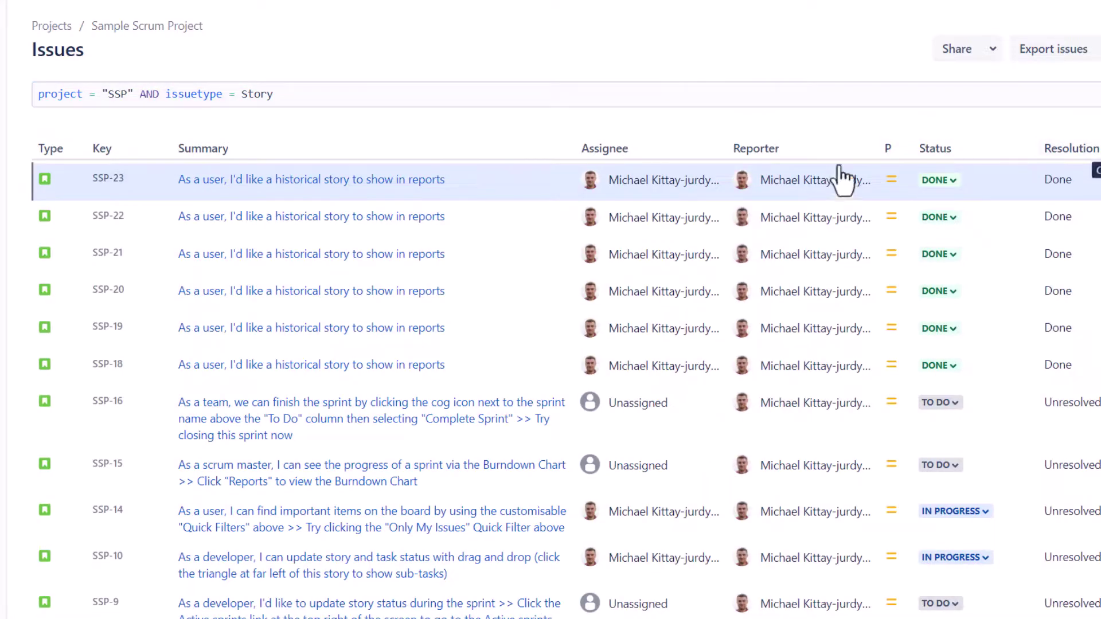
Scroll through the story-only results from SSP-23 downward and back up
scroll(546, 140, "down", 4)
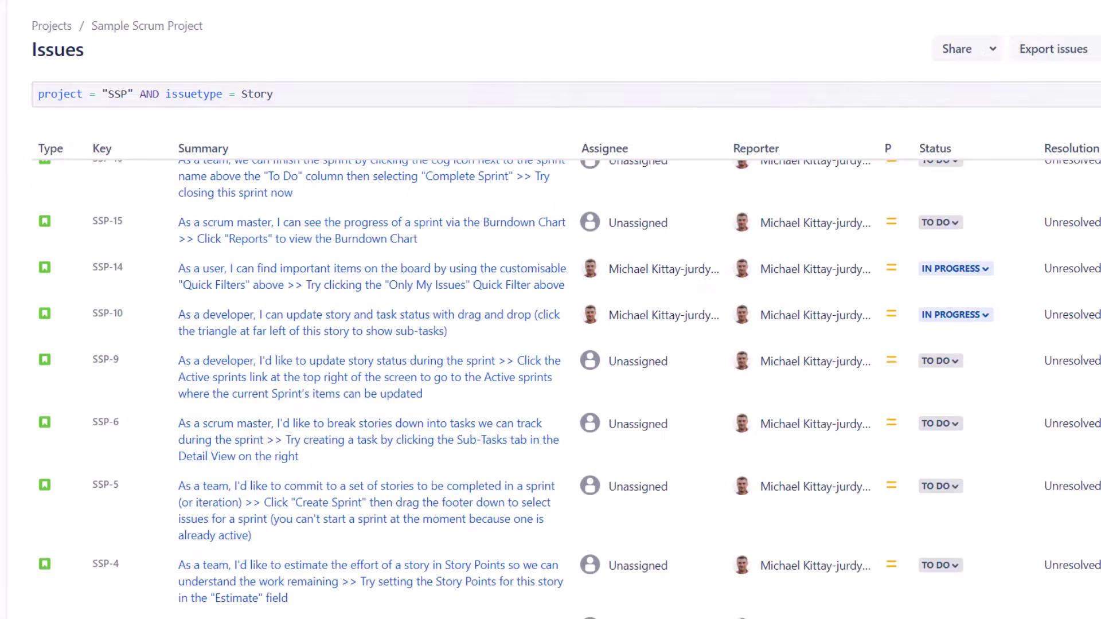
scroll(551, 378, "up", 4)
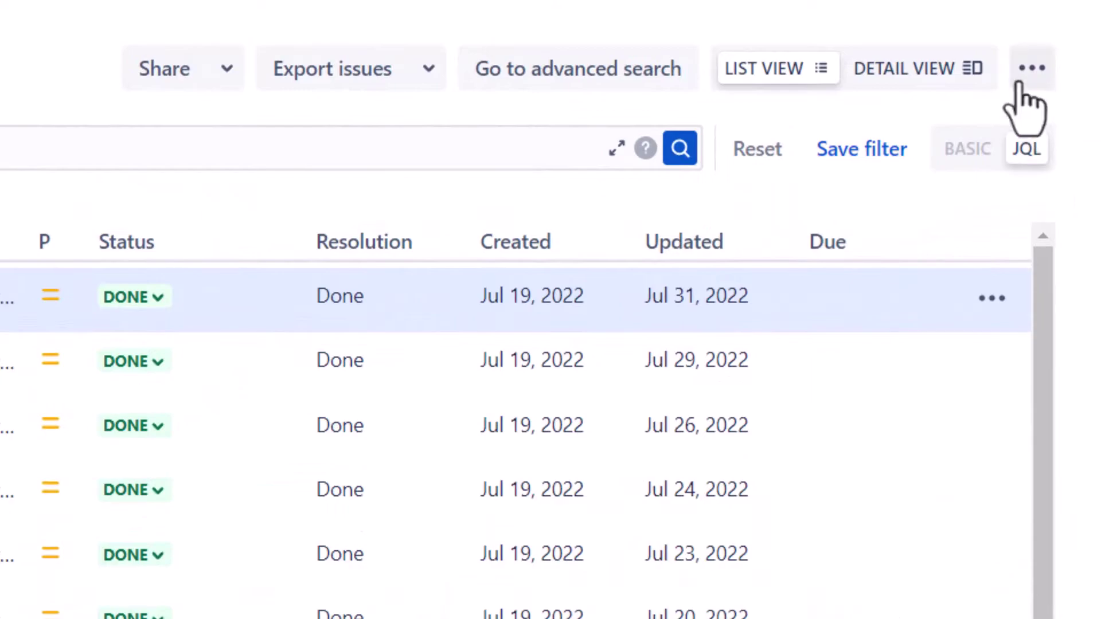
Start a bulk change with all 17 listed issues selected and continue to the action choice
left_click(1030, 77)
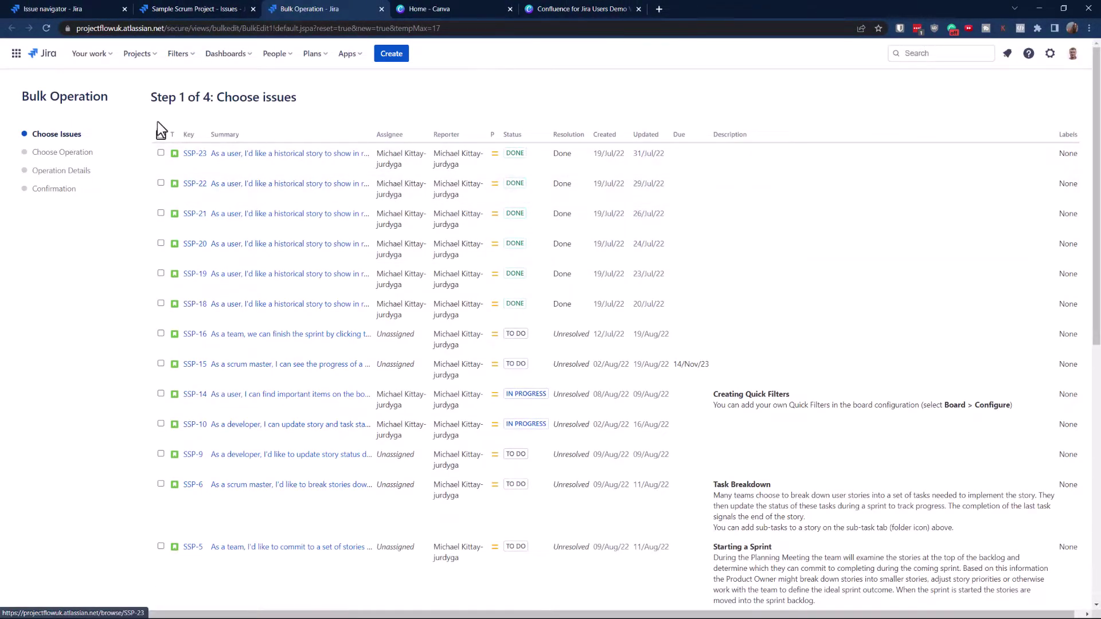
left_click(160, 135)
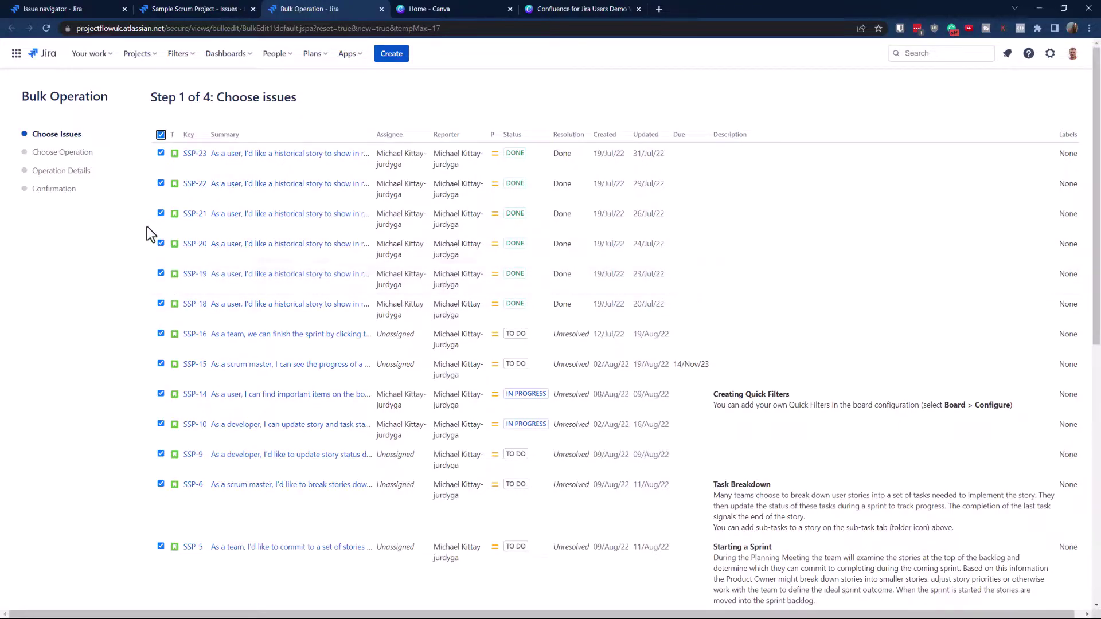
scroll(327, 284, "down", 8)
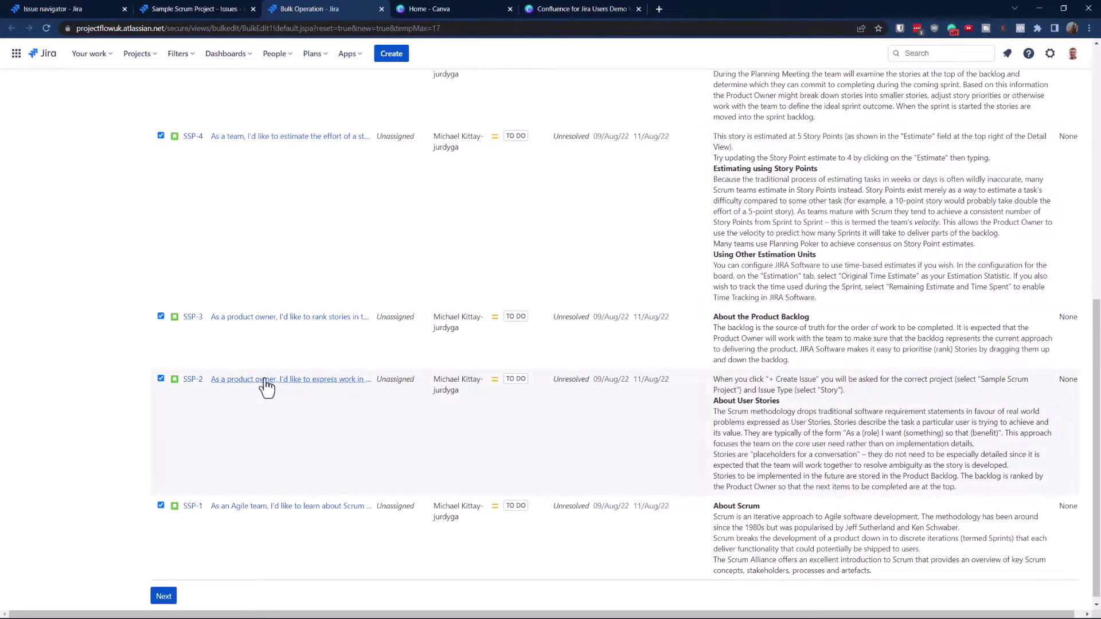
left_click(164, 597)
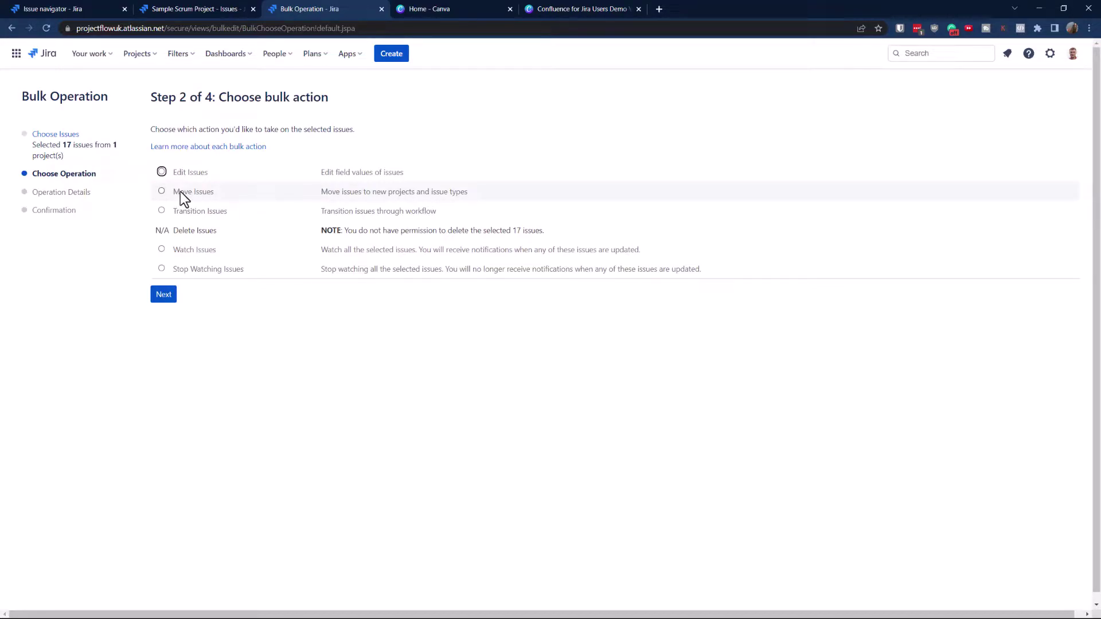
Choose Edit Issues and set Change Components to 'Replace all with' Backend
left_click(162, 172)
left_click(163, 296)
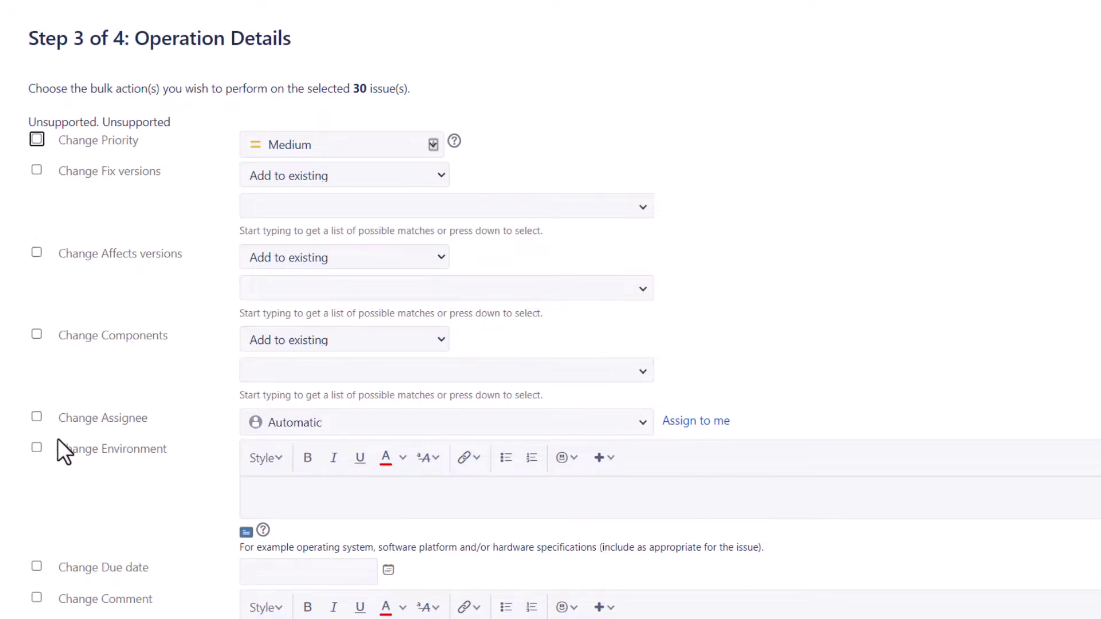
left_click(36, 334)
left_click(319, 340)
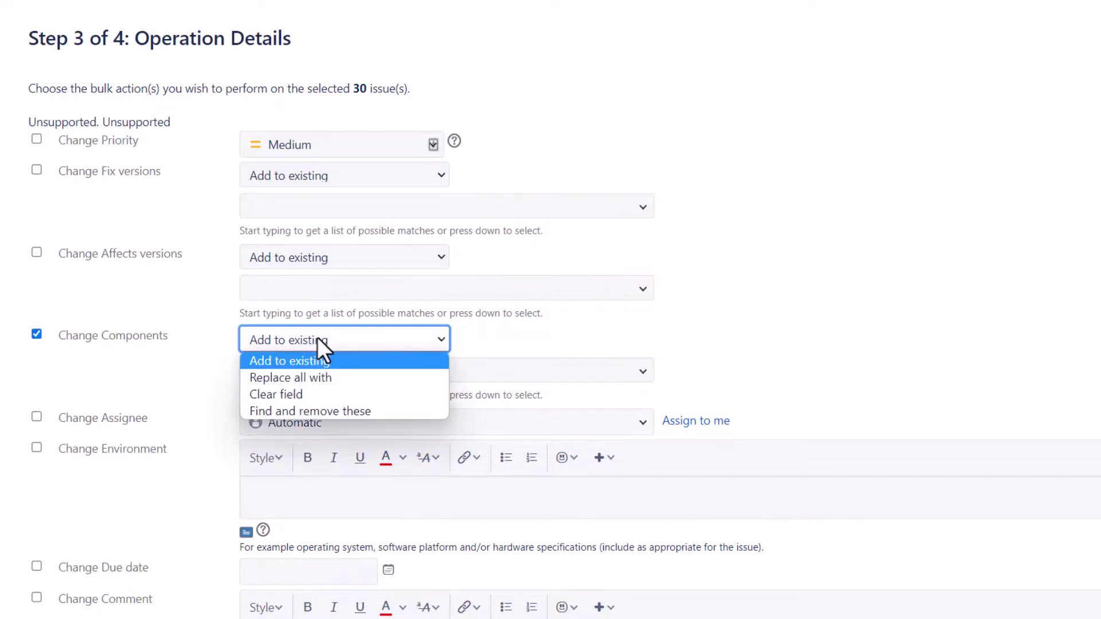
left_click(313, 381)
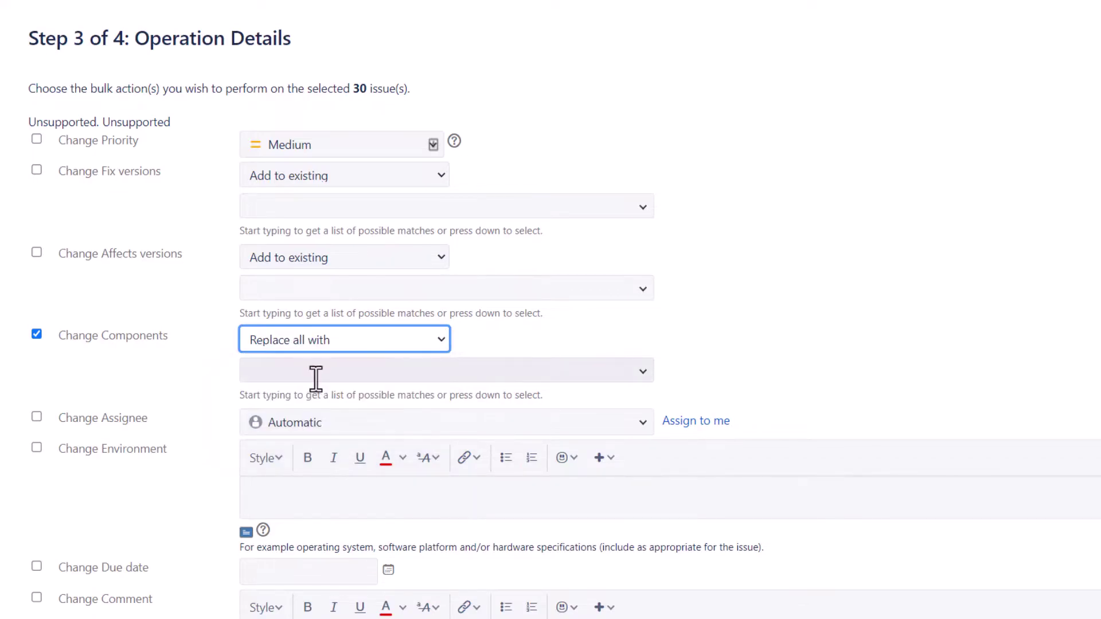
left_click(314, 373)
left_click(643, 372)
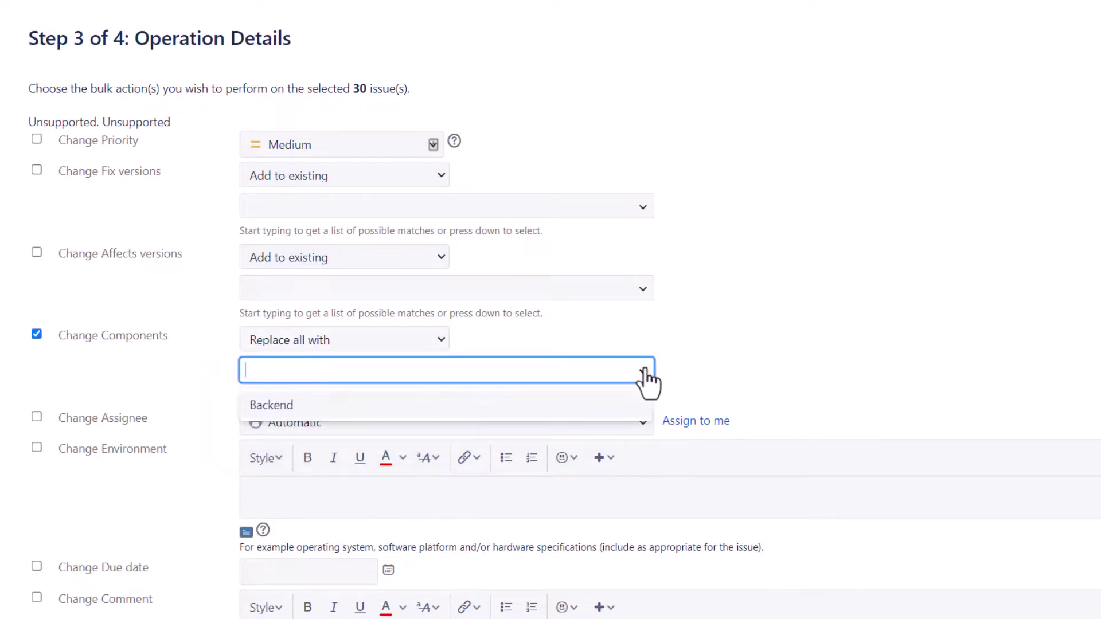
left_click(279, 405)
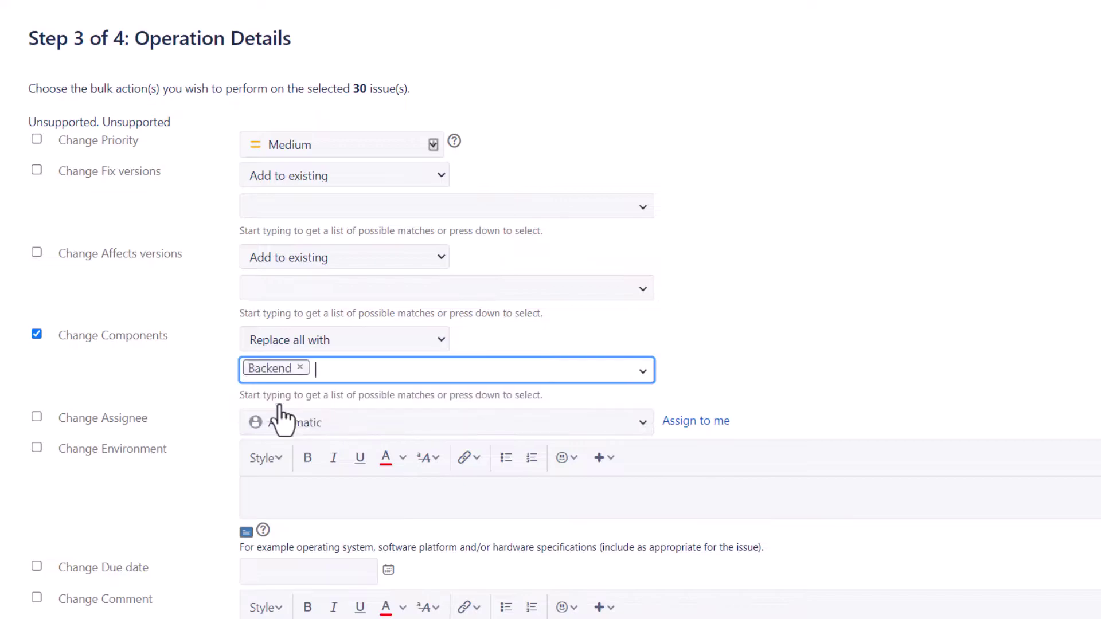
type("F")
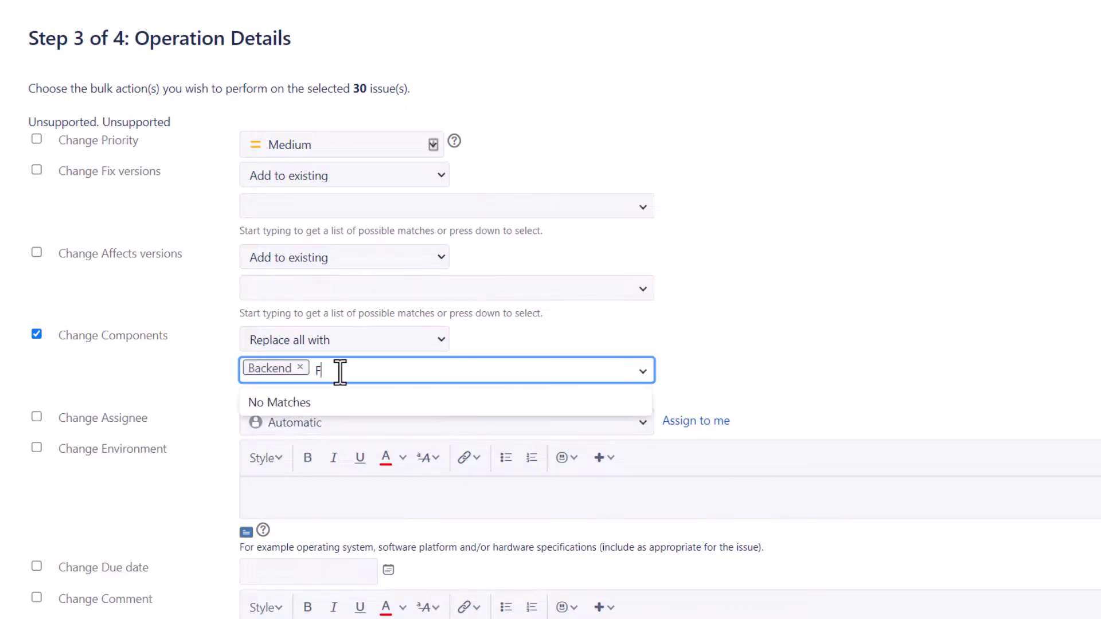
key("BackSpace")
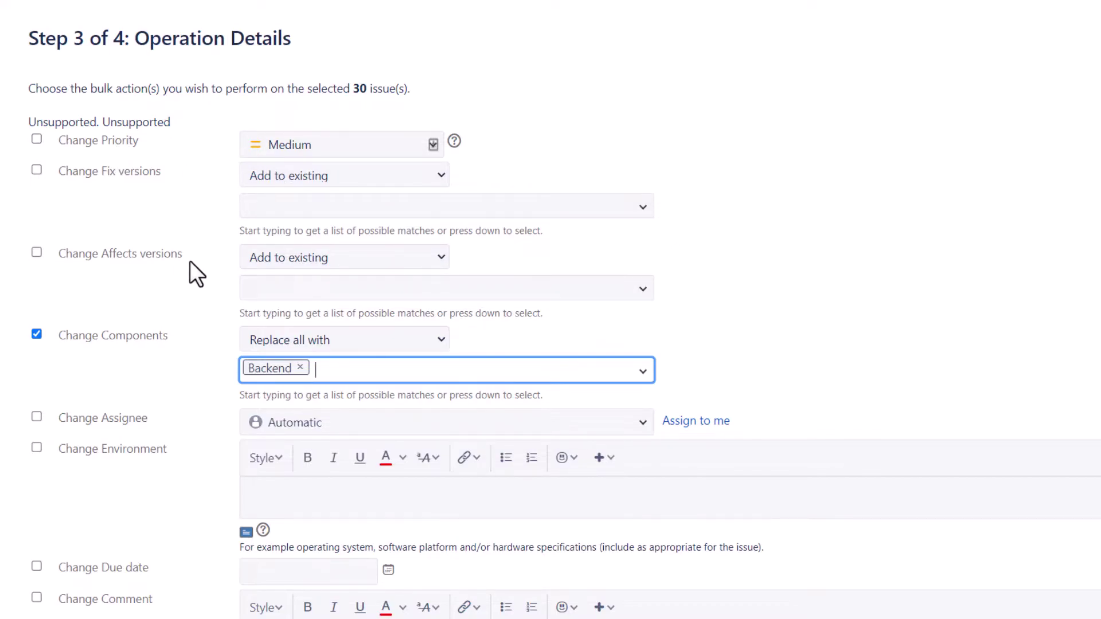
scroll(550, 344, "down", 2)
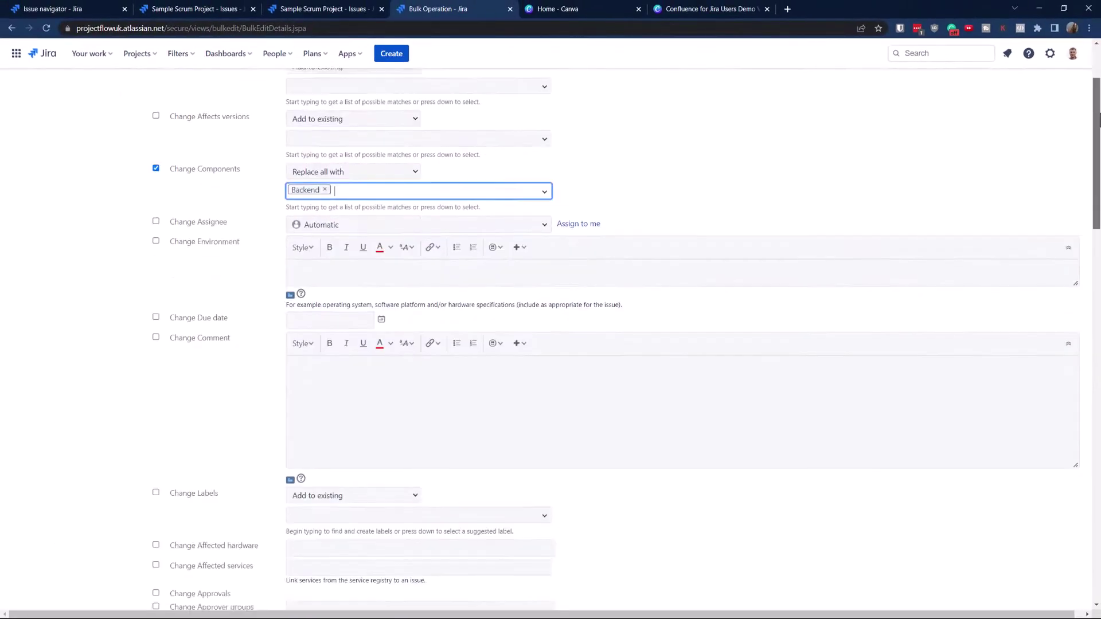
scroll(551, 344, "down", 12)
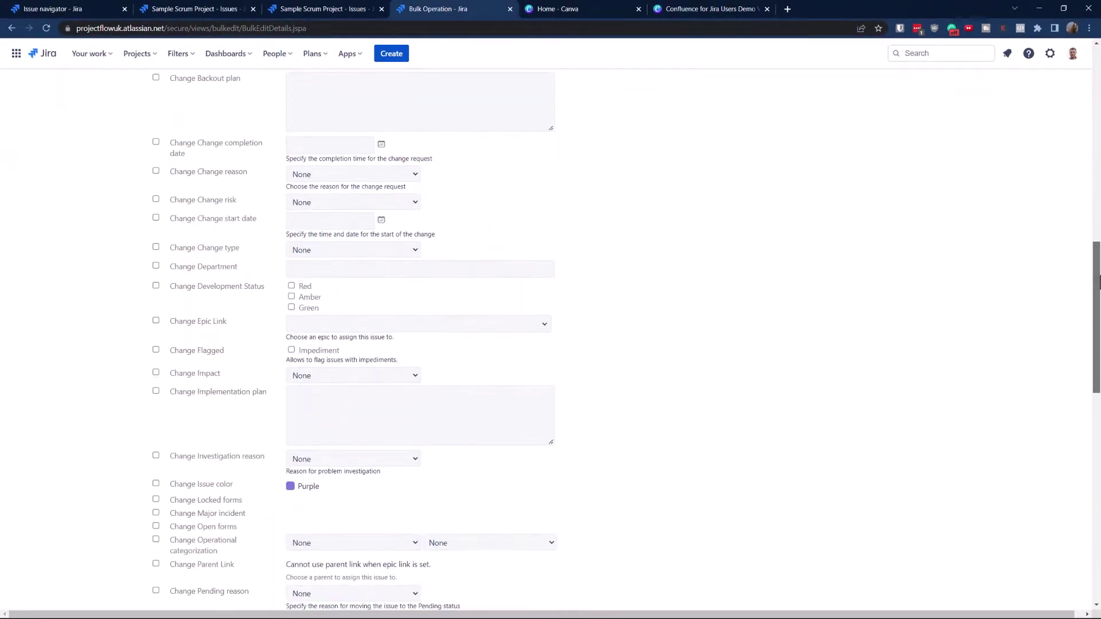
scroll(551, 344, "down", 14)
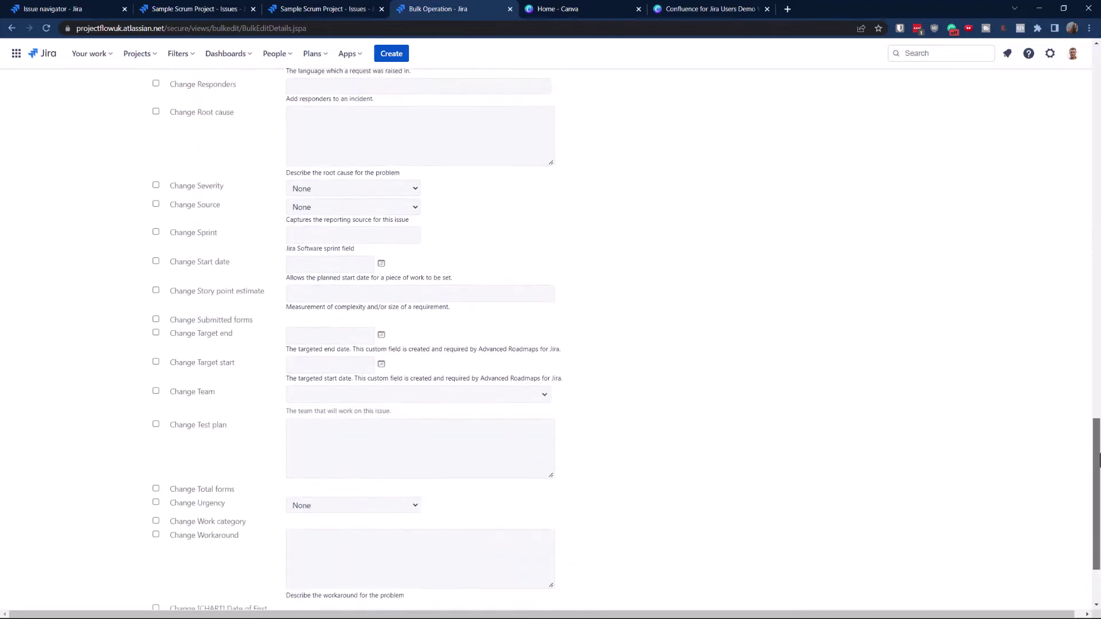
scroll(551, 344, "down", 2)
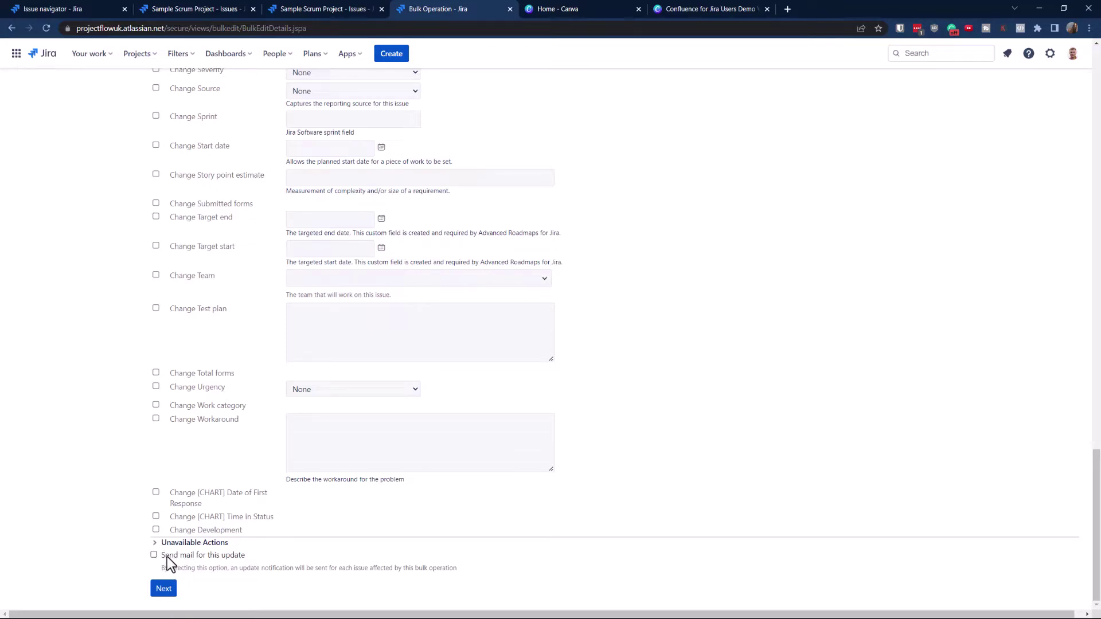
Review the confirmation summary and confirm the Backend components edit for the 30 issues
left_click(163, 589)
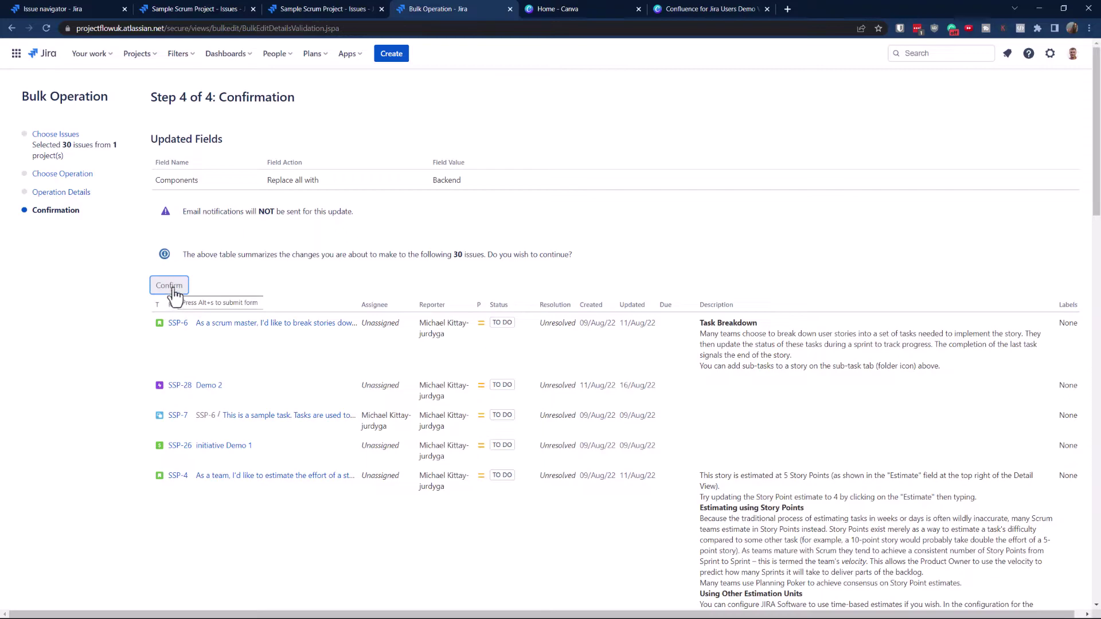
left_click(173, 292)
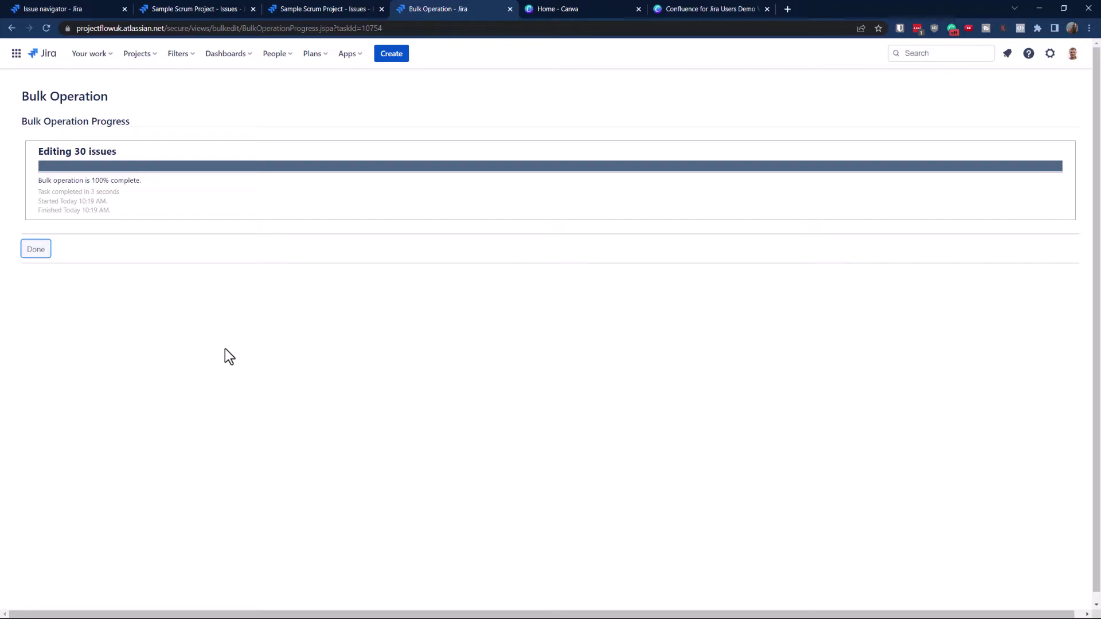
Select Done on the completed Bulk Operation Progress page
left_click(41, 254)
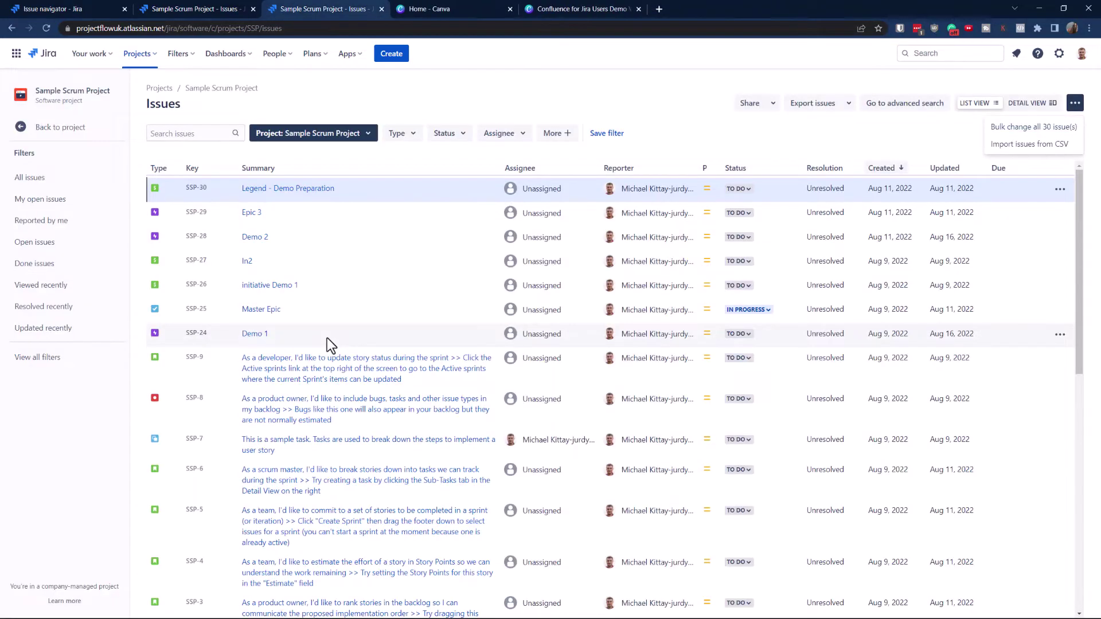